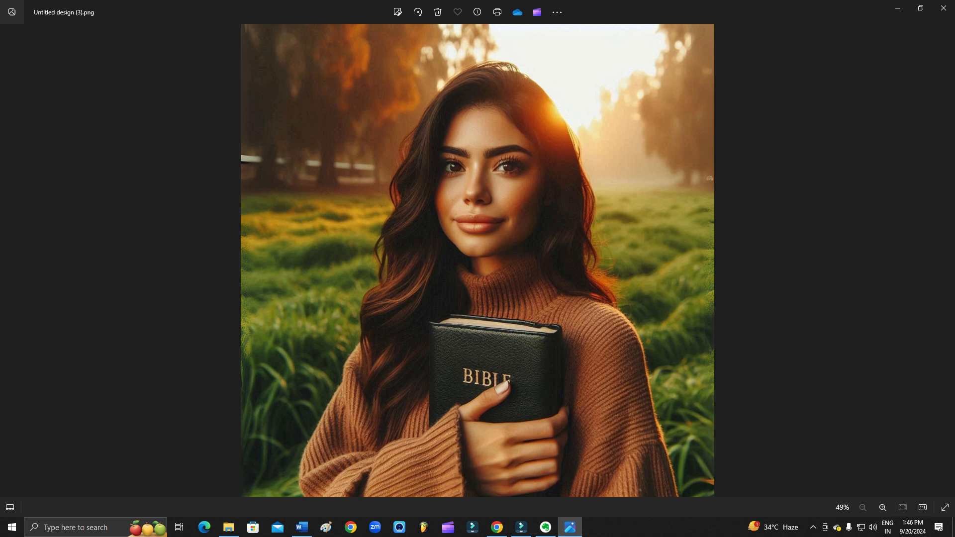
View the widescreen version of the portrait after the square one, and check the image files in the Downloads folder
key(Right)
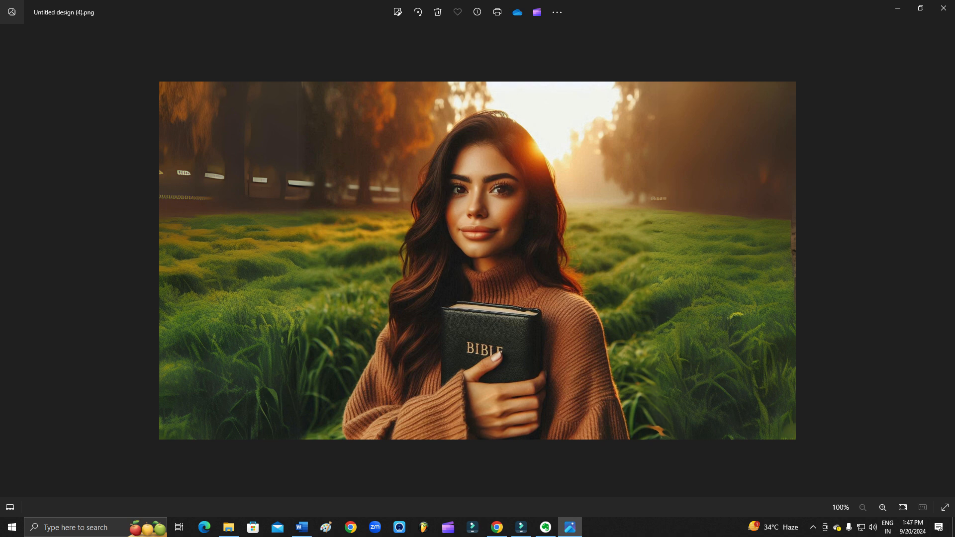
click(497, 528)
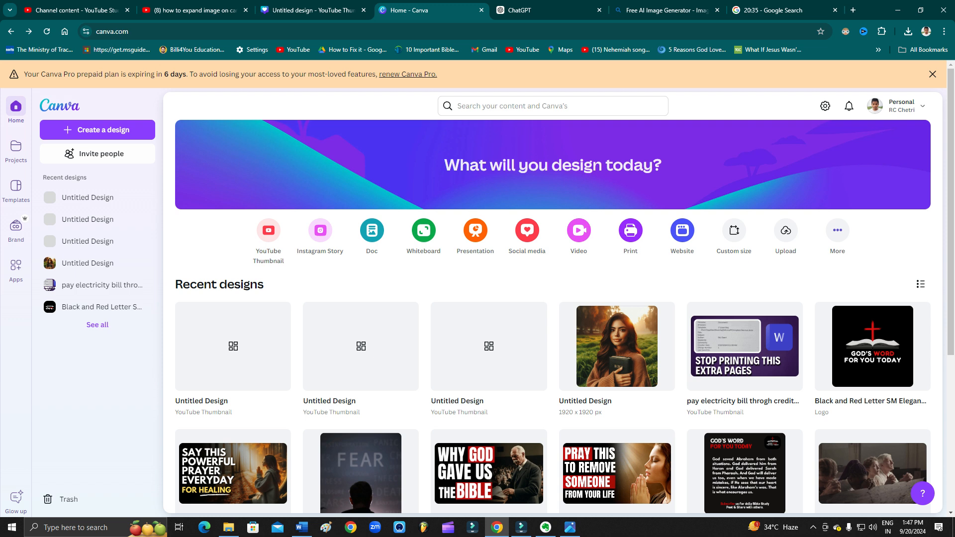
click(229, 528)
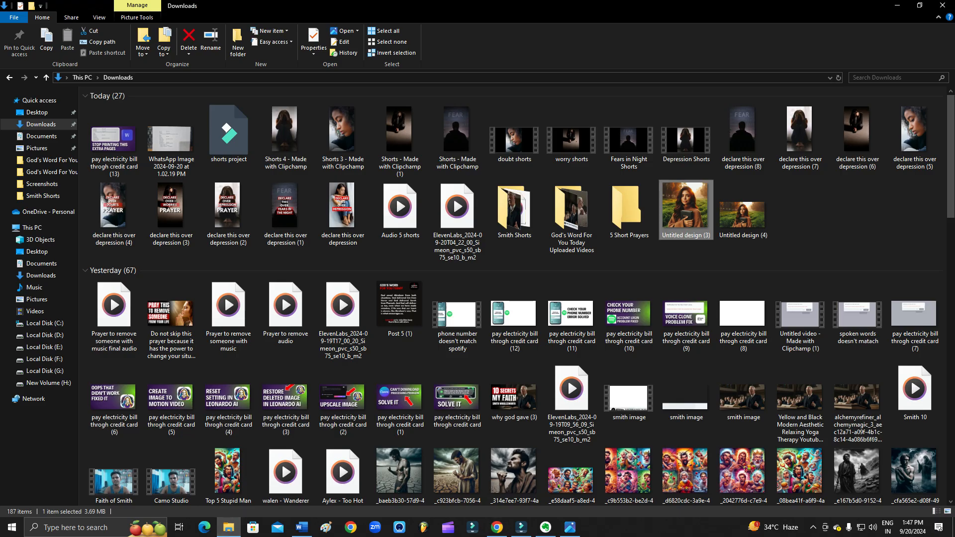
drag(686, 224, 562, 258)
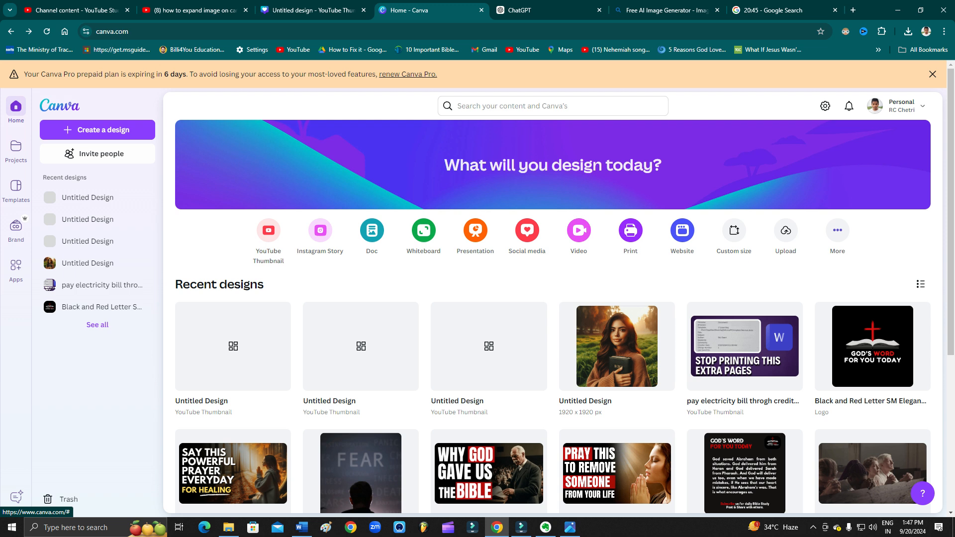
Load the Canva home page (canva.com) in the browser tab that holds the existing thumbnail design
click(313, 10)
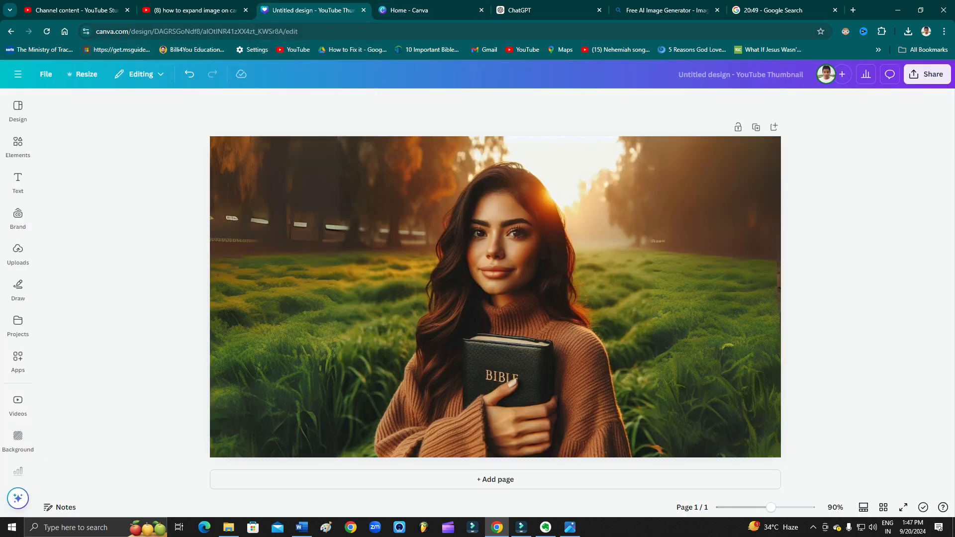
key(ctrl+l)
text(canva.com)
key(Return)
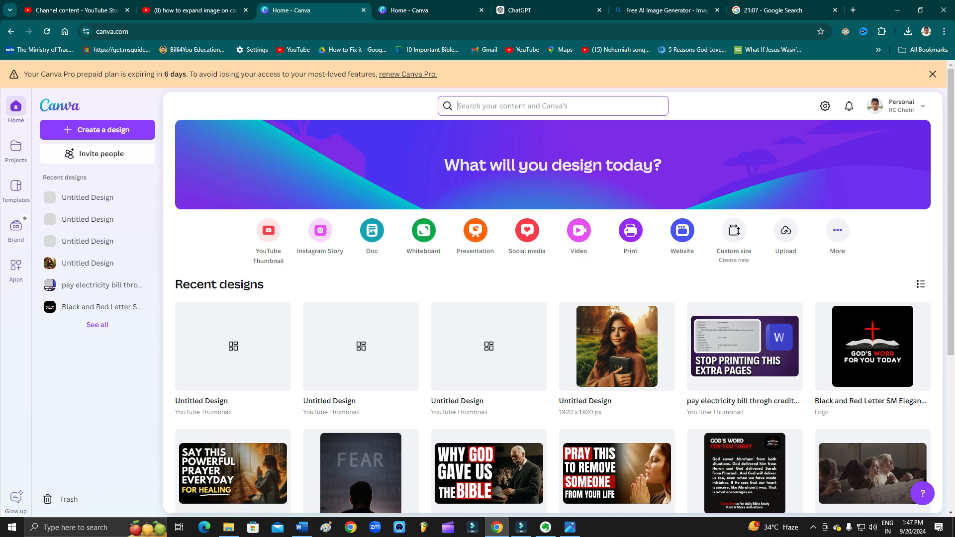
click(733, 231)
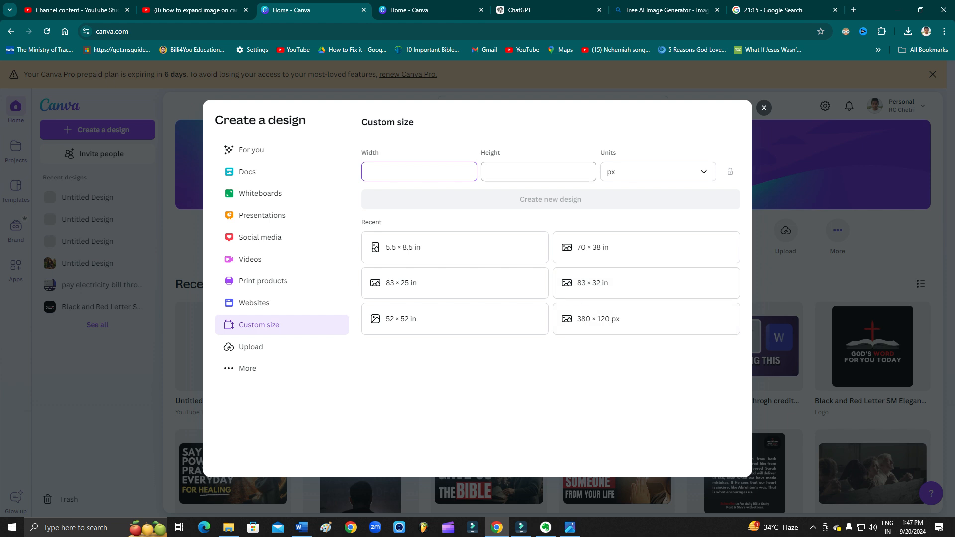
click(539, 172)
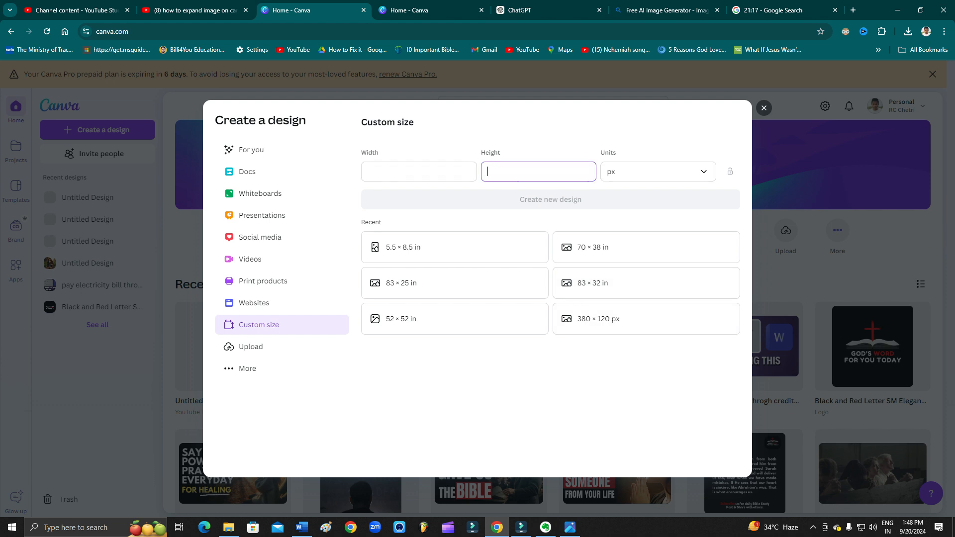
click(764, 108)
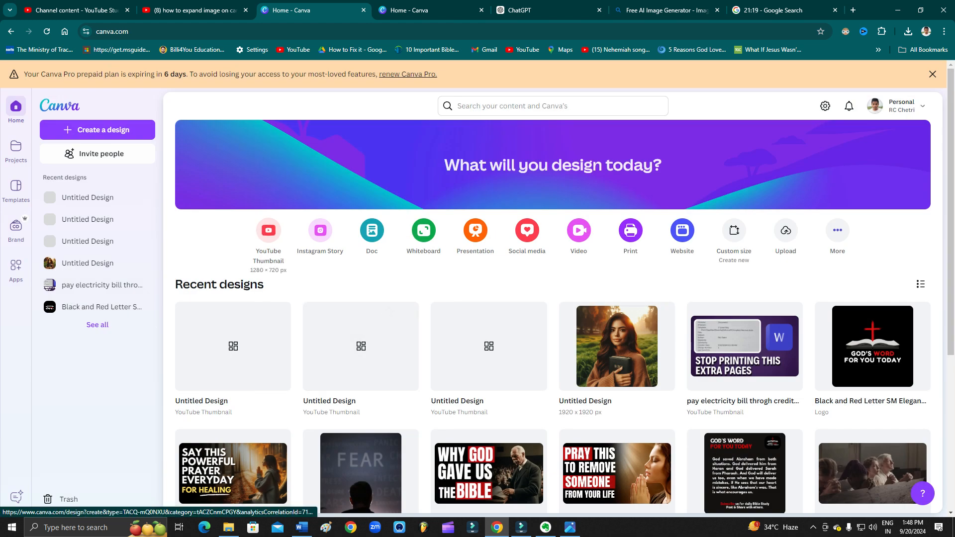
Create a blank YouTube Thumbnail design and add the uploaded portrait of the woman holding a Bible
click(268, 230)
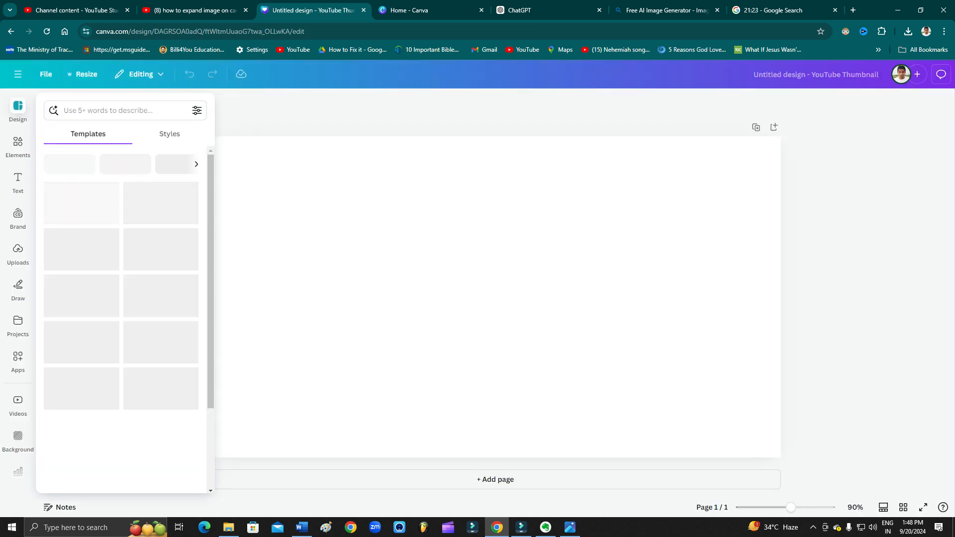
drag(314, 10, 432, 10)
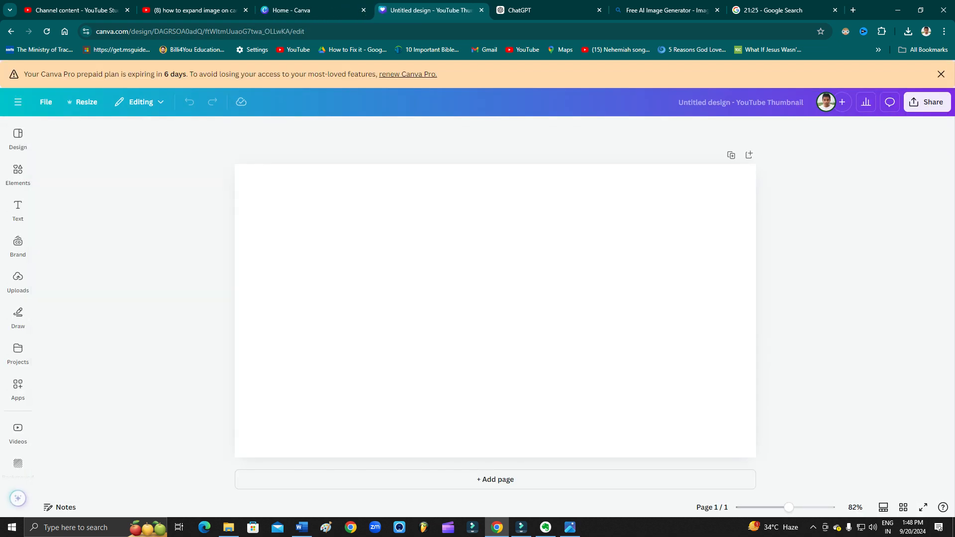
click(18, 282)
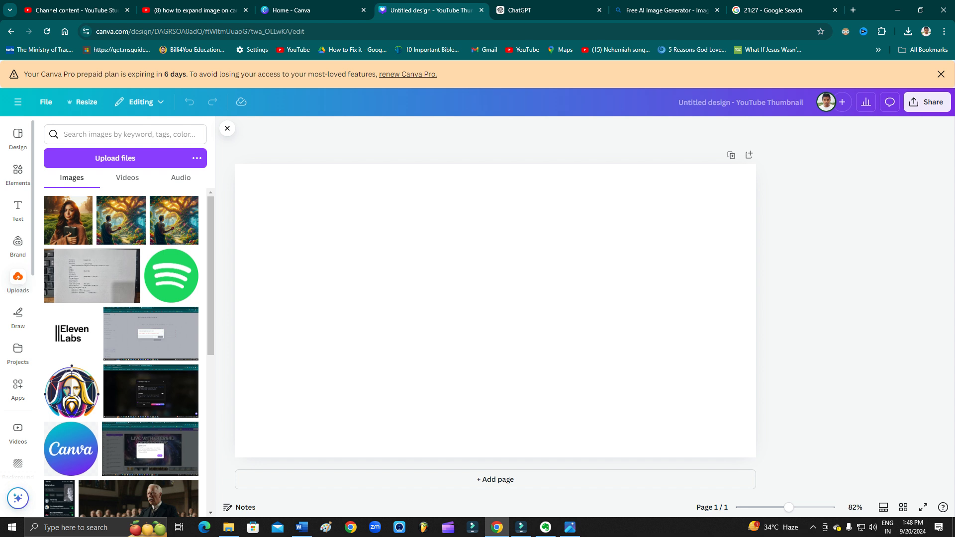
click(228, 527)
click(497, 527)
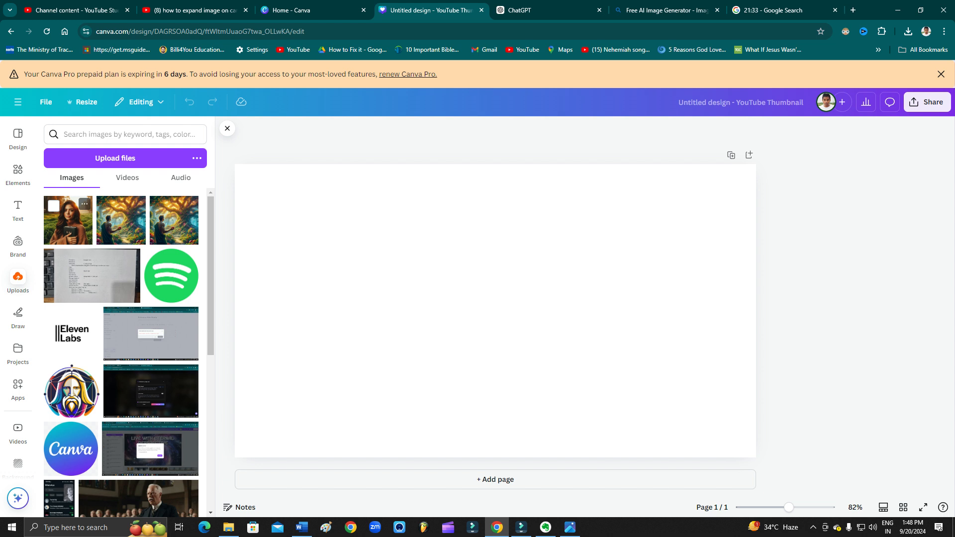
click(69, 219)
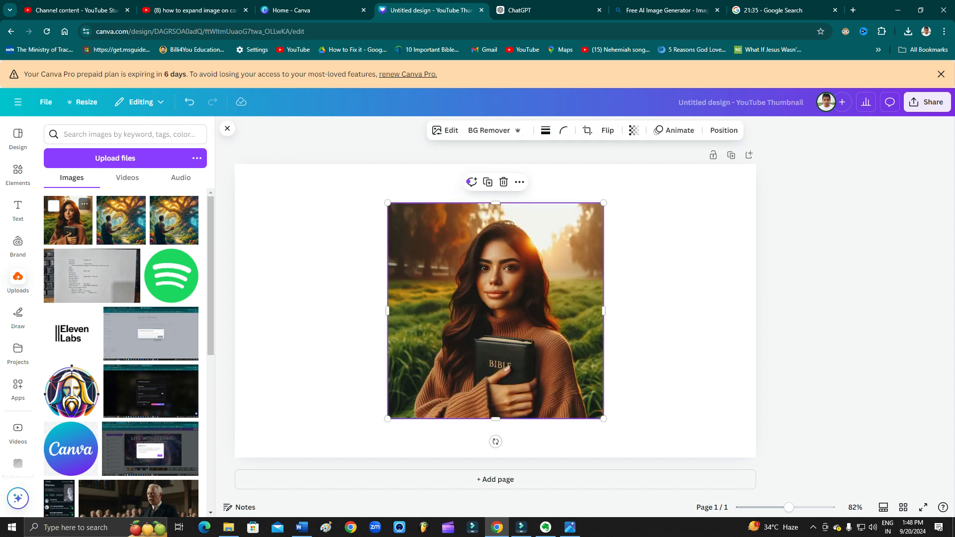
Enlarge the portrait to the full height of the page and centre it horizontally
drag(495, 311, 496, 272)
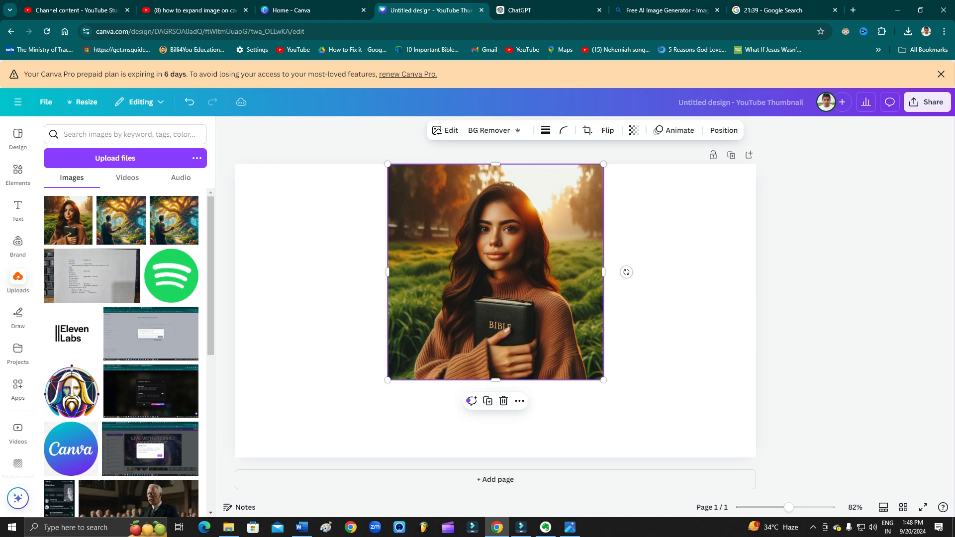
drag(603, 380, 680, 457)
drag(535, 311, 496, 310)
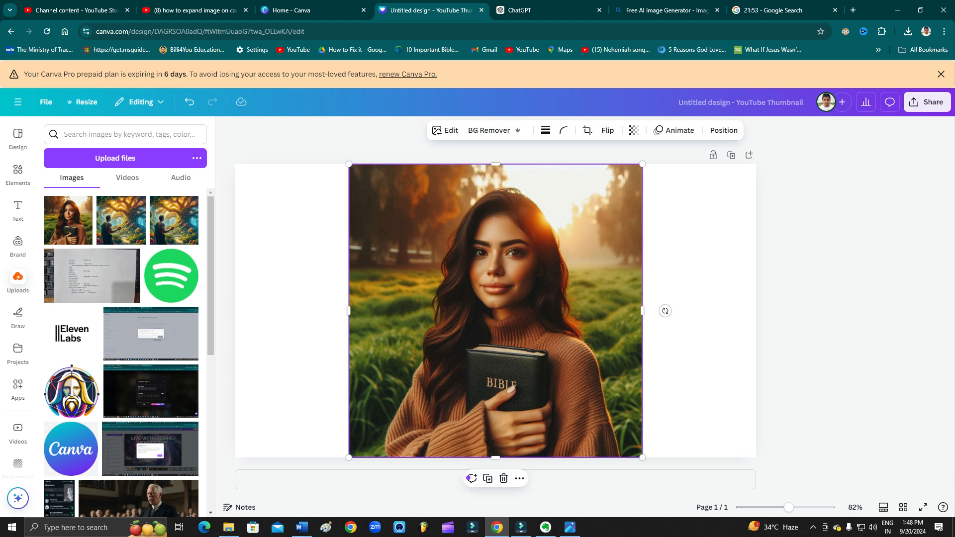
click(696, 311)
click(696, 311)
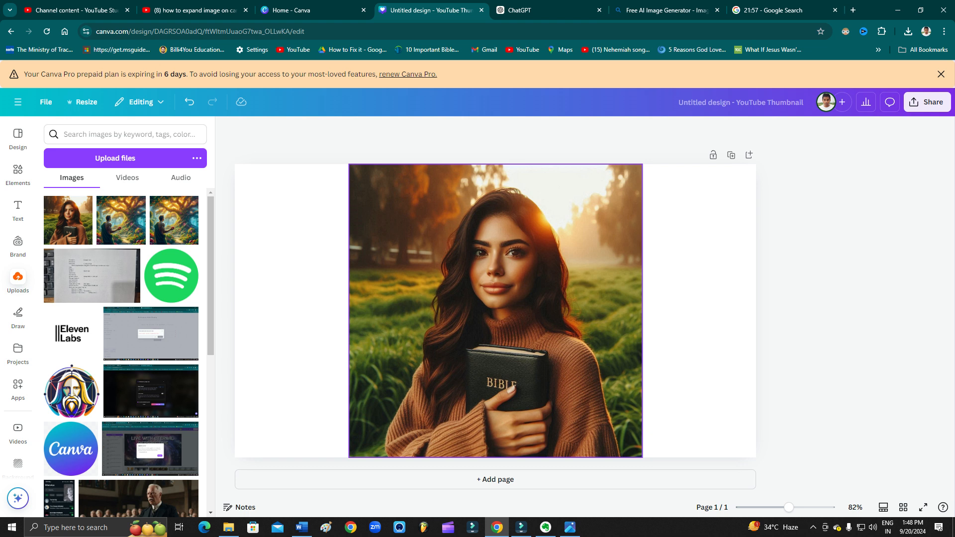
Expand the portrait to a 16:9 size with Magic Expand so the background fills the page
click(496, 311)
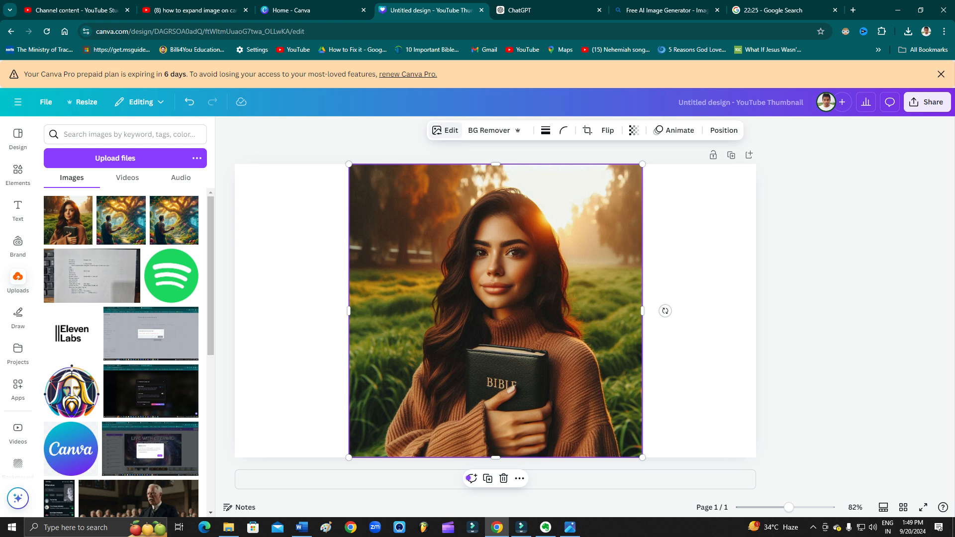
click(445, 130)
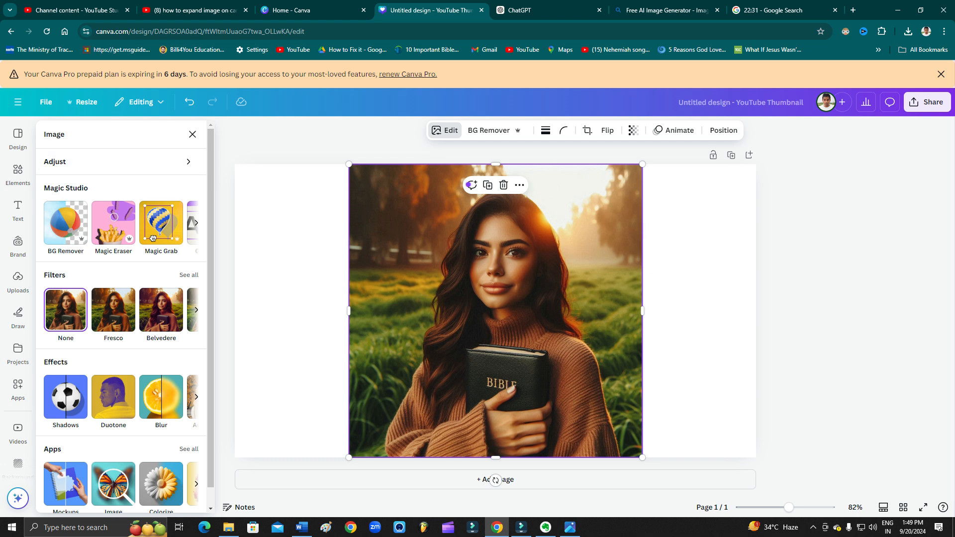
scroll(152, 237, down, 1)
scroll(153, 237, up, 1)
click(197, 223)
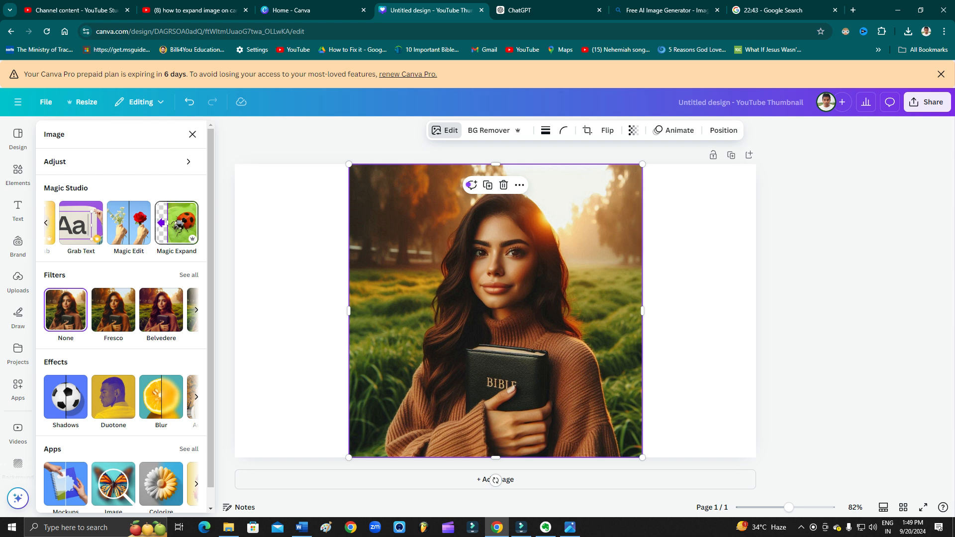
click(177, 223)
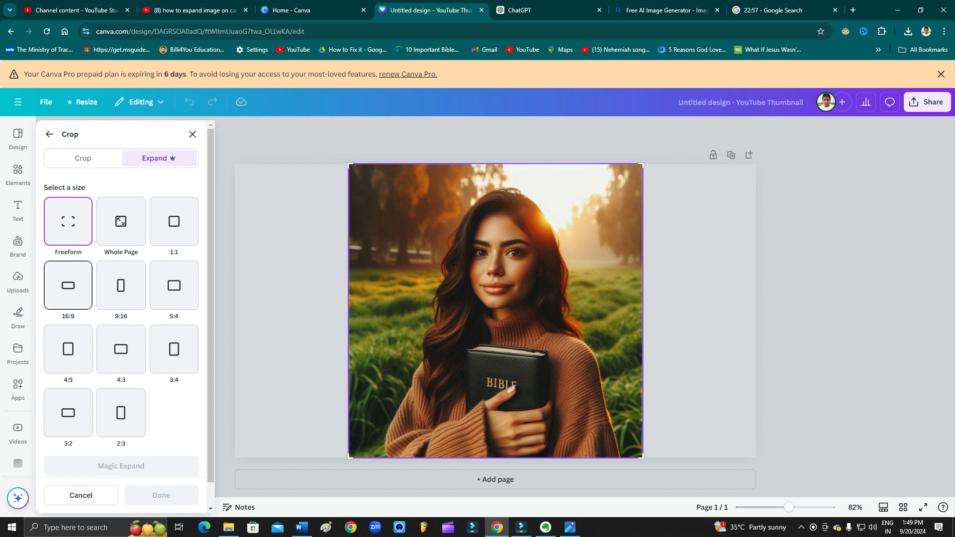
click(68, 285)
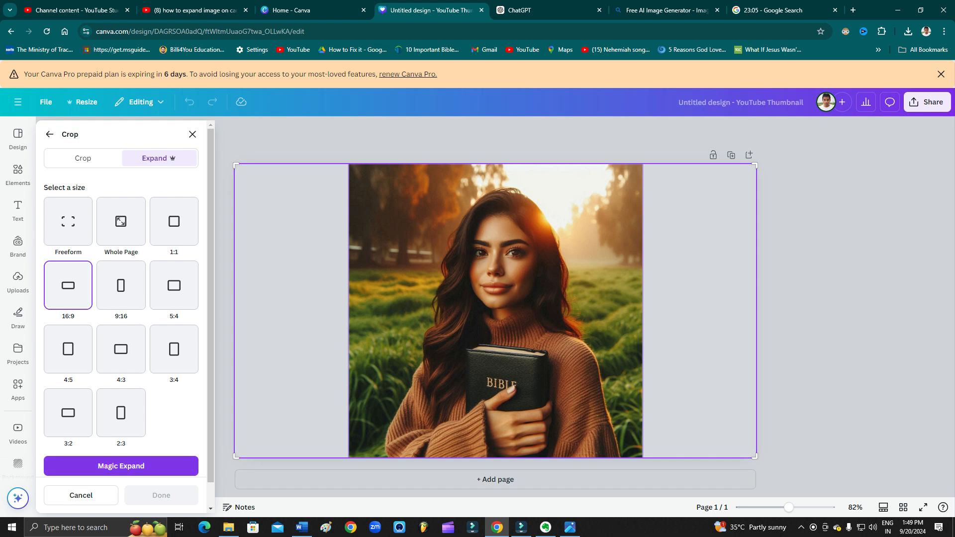
click(121, 466)
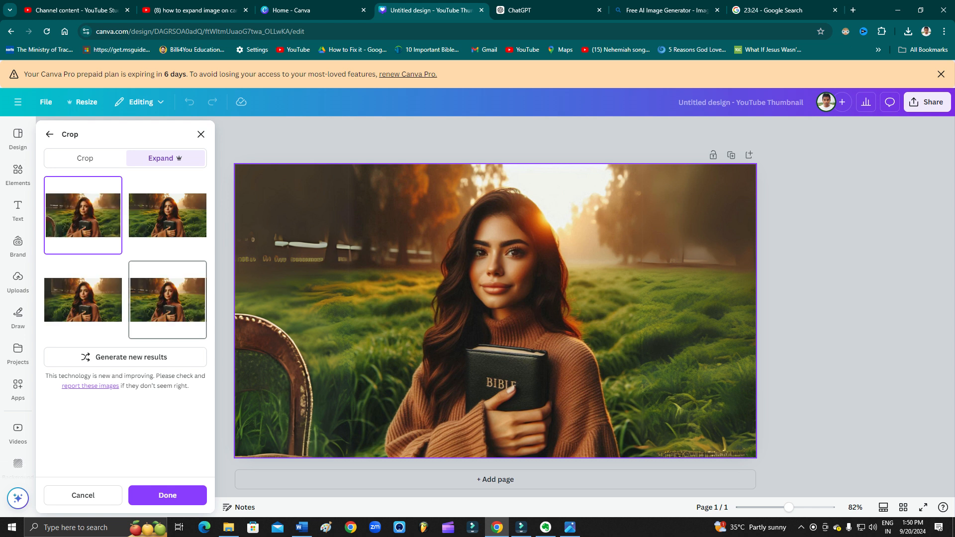
Compare the four generated expansions on the page and apply the fourth one
click(83, 300)
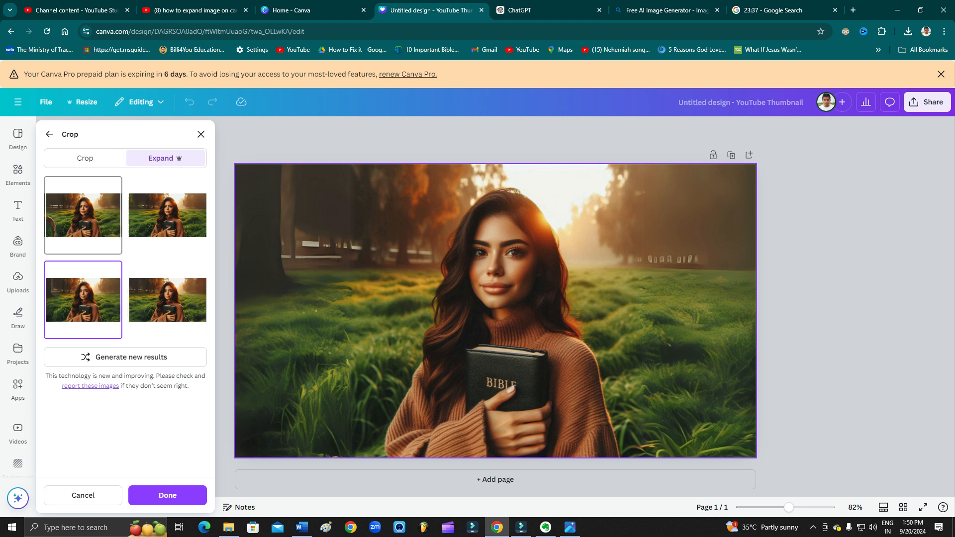
click(83, 215)
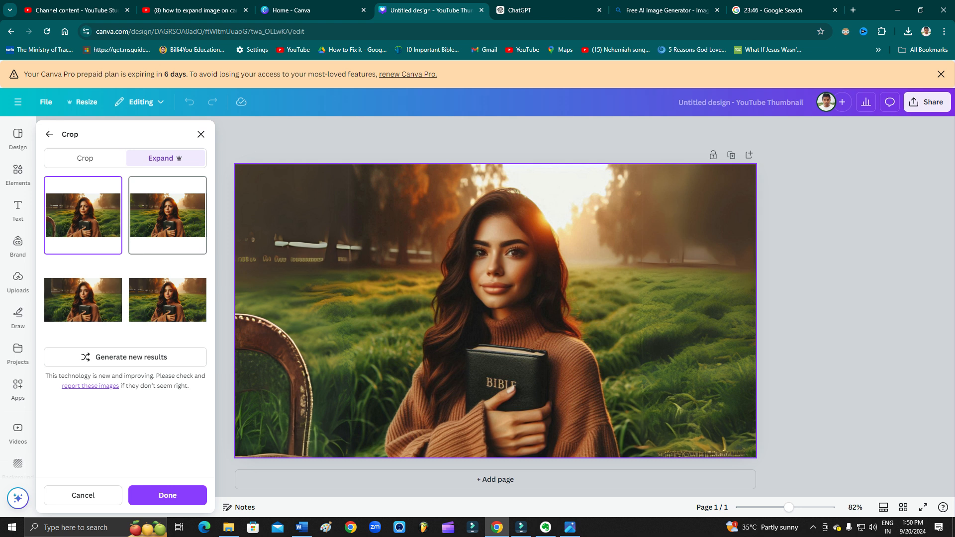
click(167, 215)
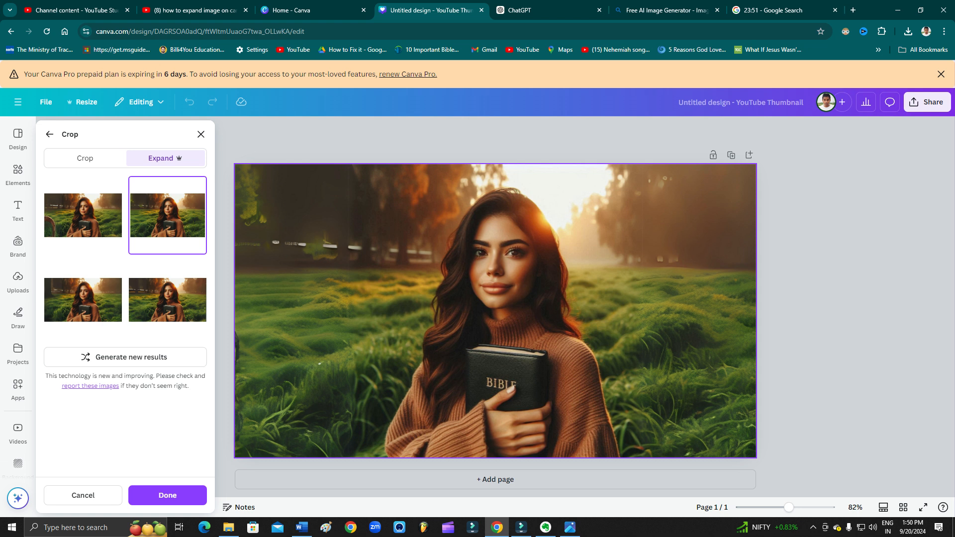
click(83, 300)
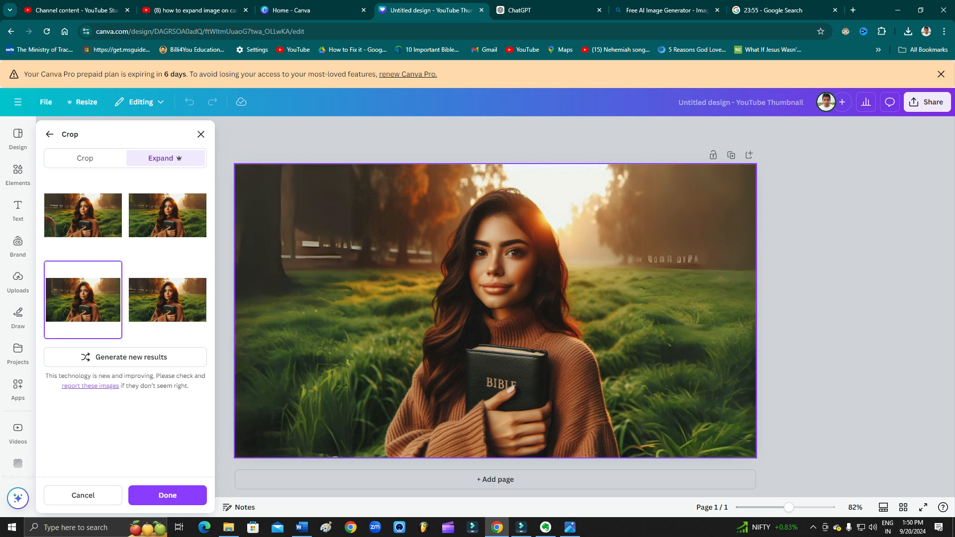
click(168, 300)
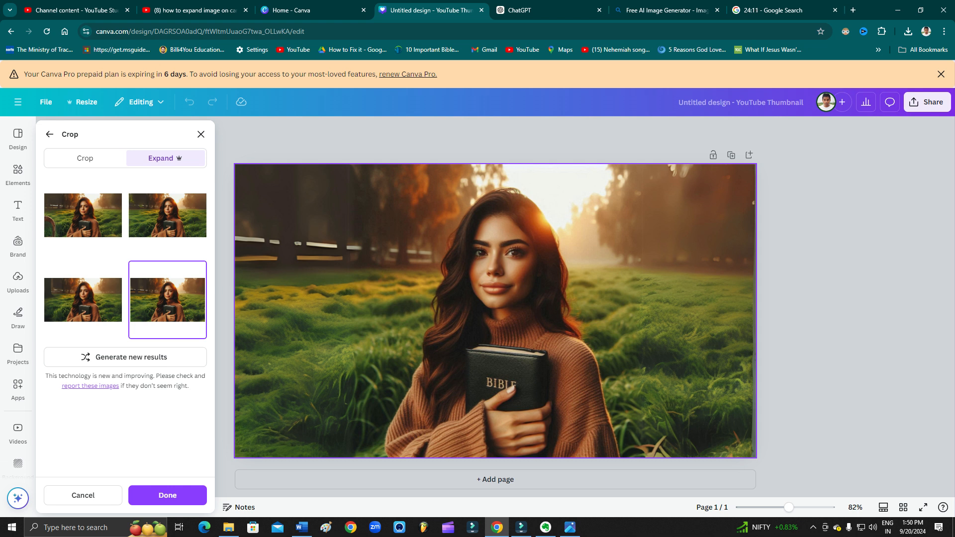
click(167, 216)
click(83, 300)
click(167, 300)
click(168, 495)
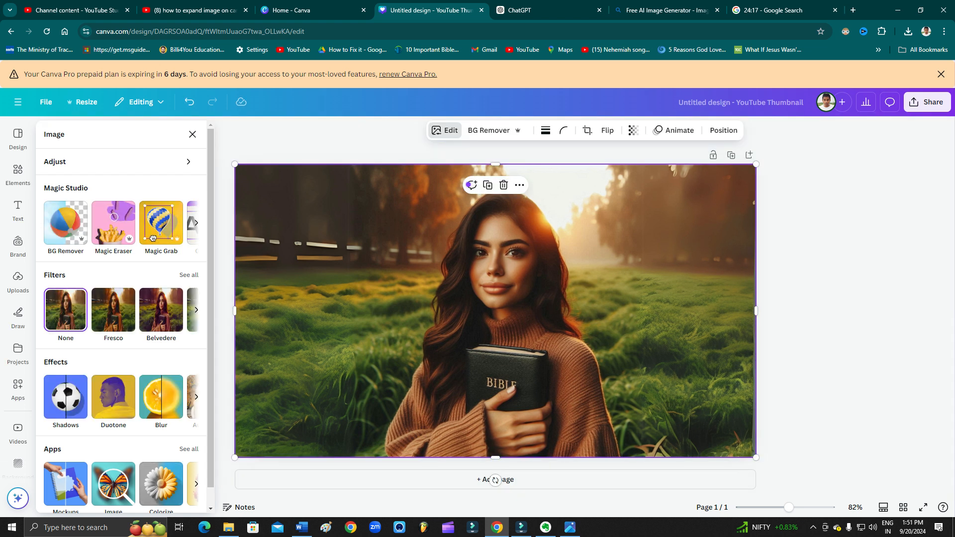
Open the download settings for the design
click(927, 102)
click(776, 299)
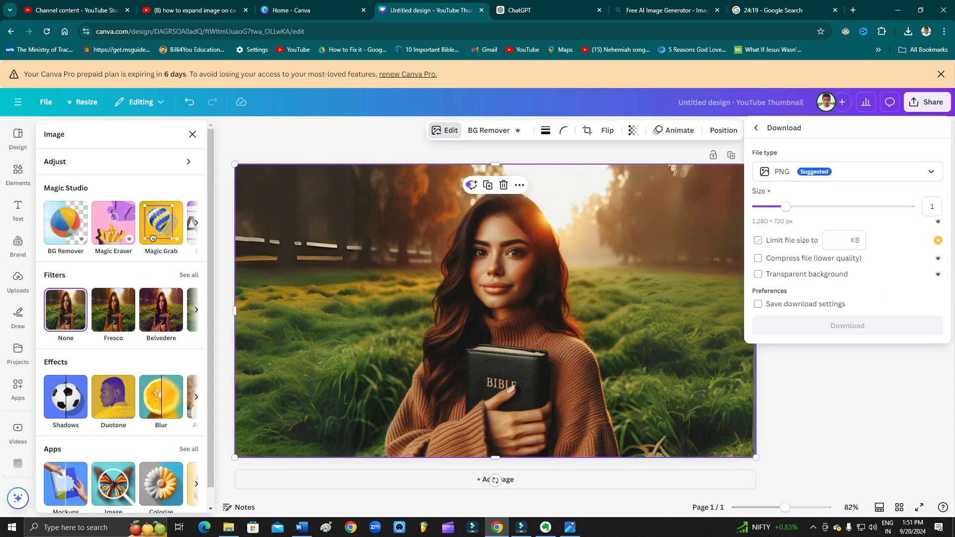